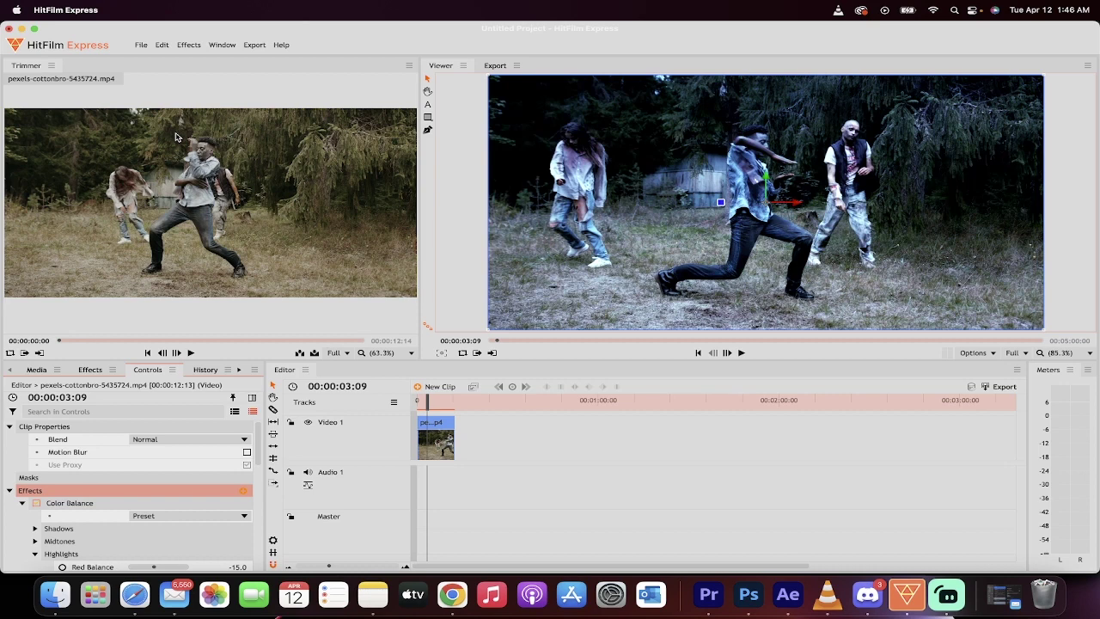
Preview the source footage around 1:14 and the graded clip's earlier frames.
left_click(60, 340)
mouse_move(60, 341)
left_mouse_down()
mouse_move(101, 339)
mouse_move(52, 341)
left_mouse_up()
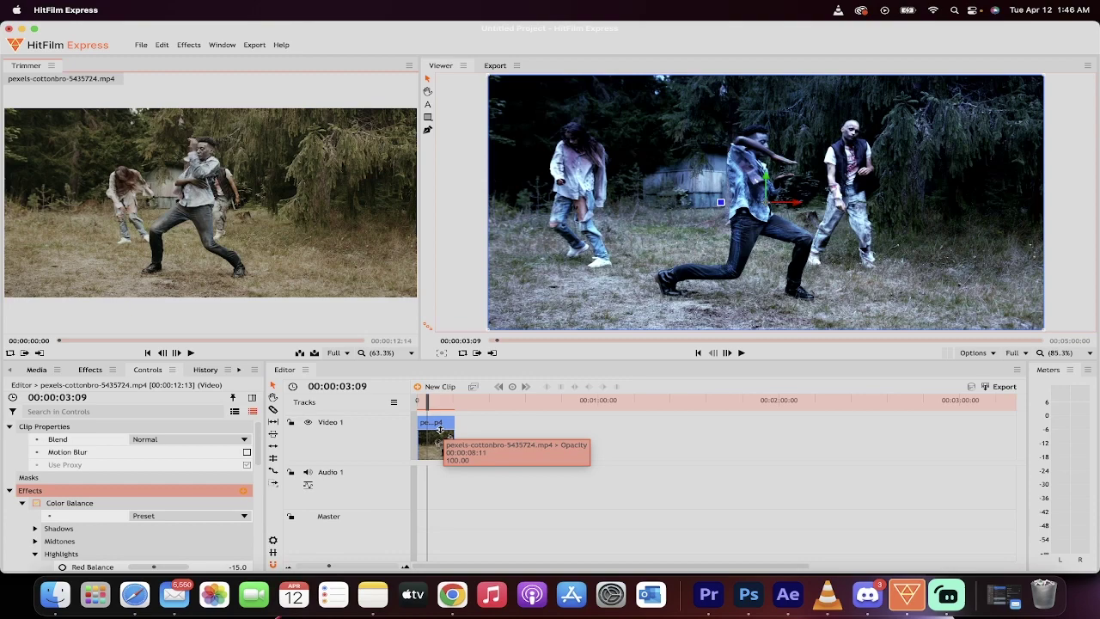
left_click_drag(425, 404, 420, 405)
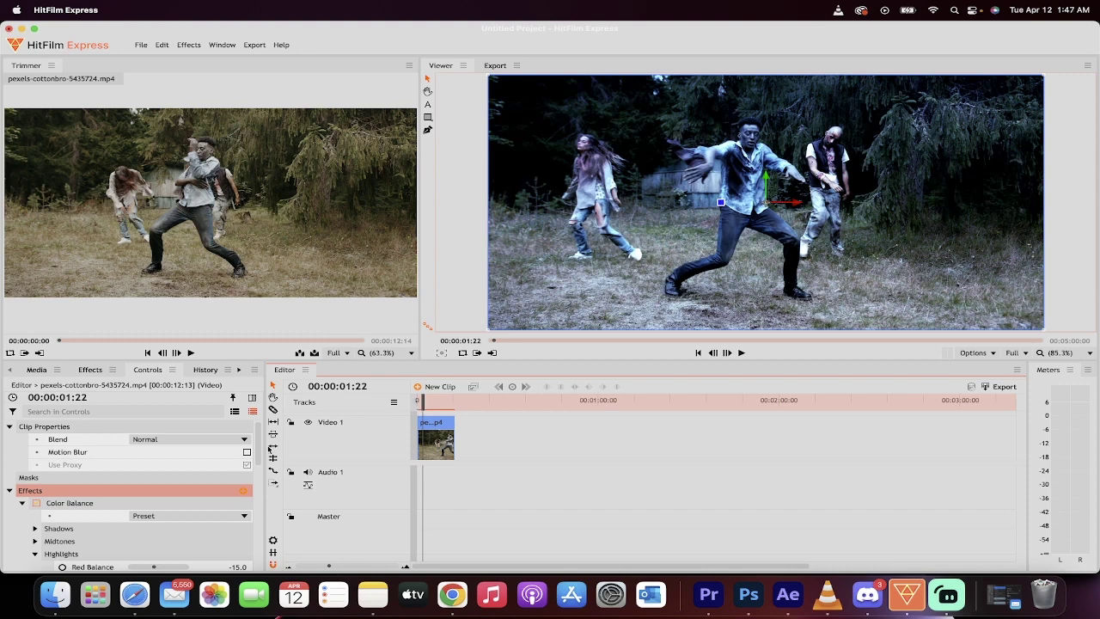
Delete the graded clip and place fresh zombie forest footage at the start of Video 1.
left_click(446, 427)
key("Delete")
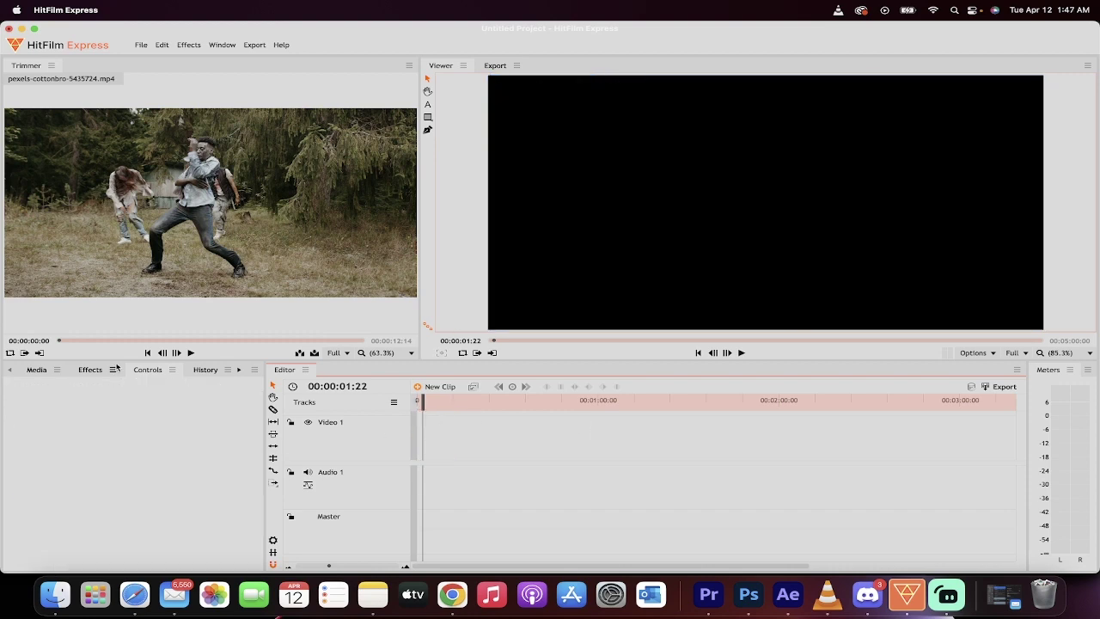
left_click(39, 371)
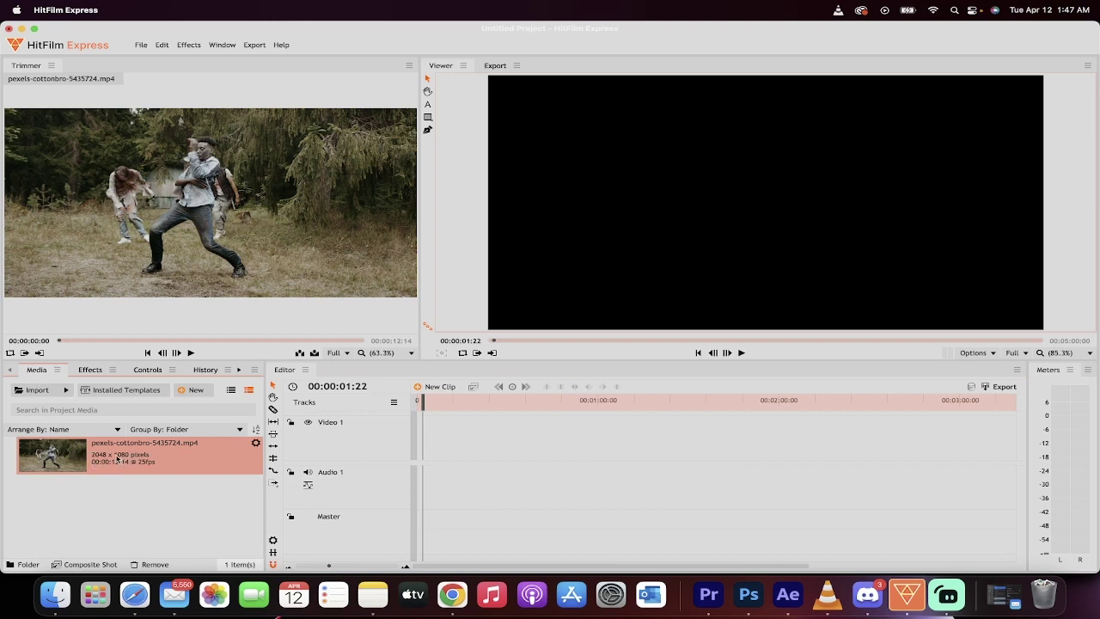
left_click_drag(117, 459, 418, 439)
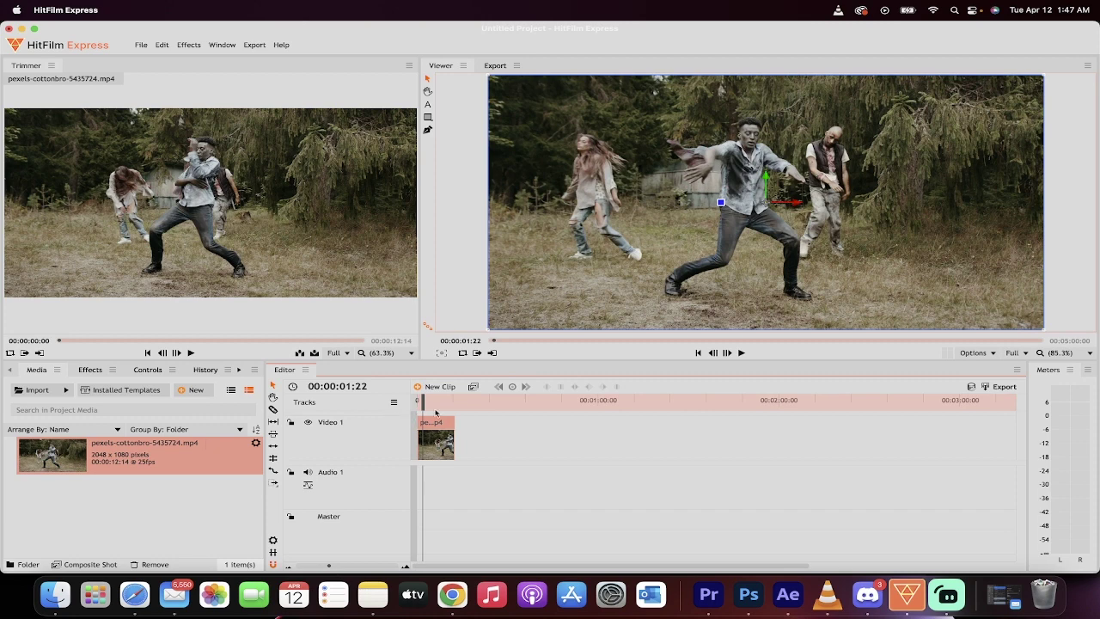
left_click_drag(435, 404, 386, 409)
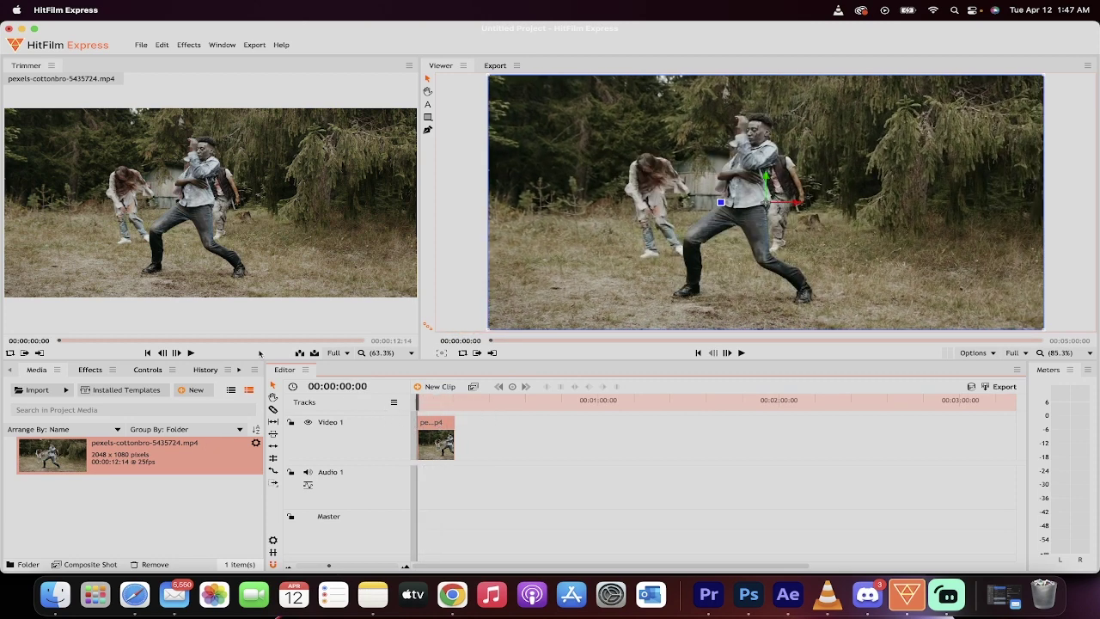
Show the Effects list and expand the Presets folder to its Film Looks presets.
left_click(83, 372)
scroll(35, 438, "up", 5)
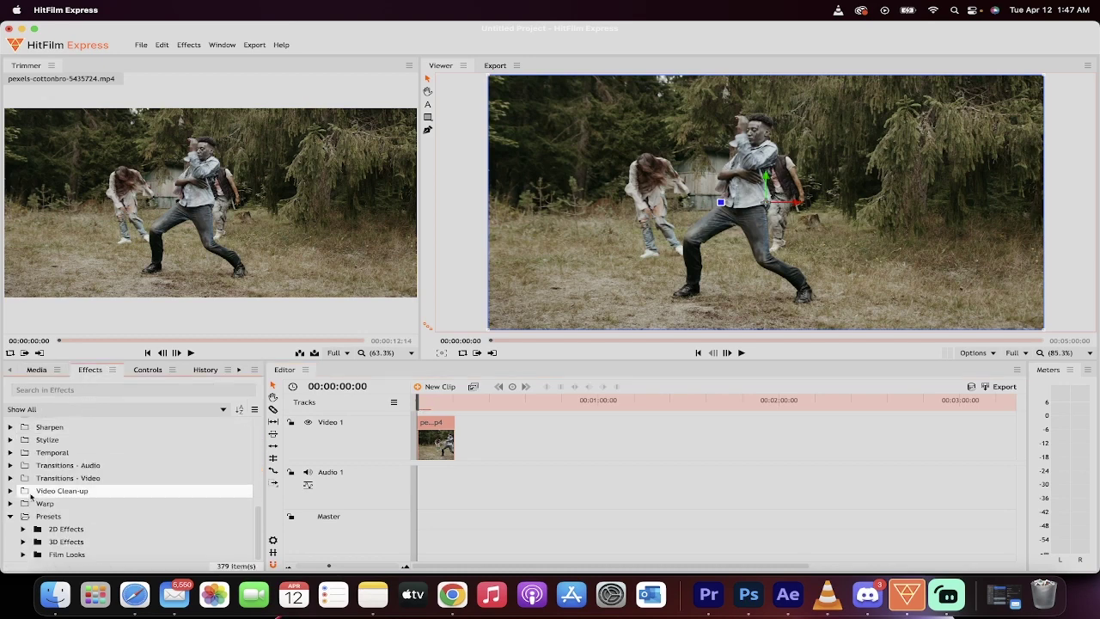
scroll(61, 499, "up", 5)
scroll(62, 499, "up", 10)
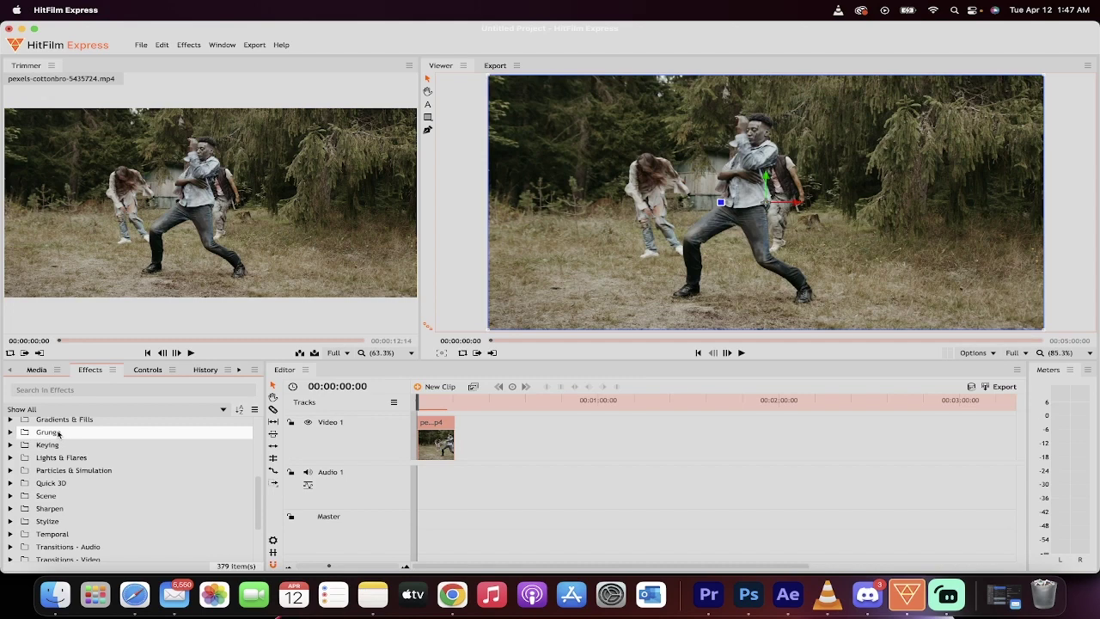
scroll(49, 514, "up", 1)
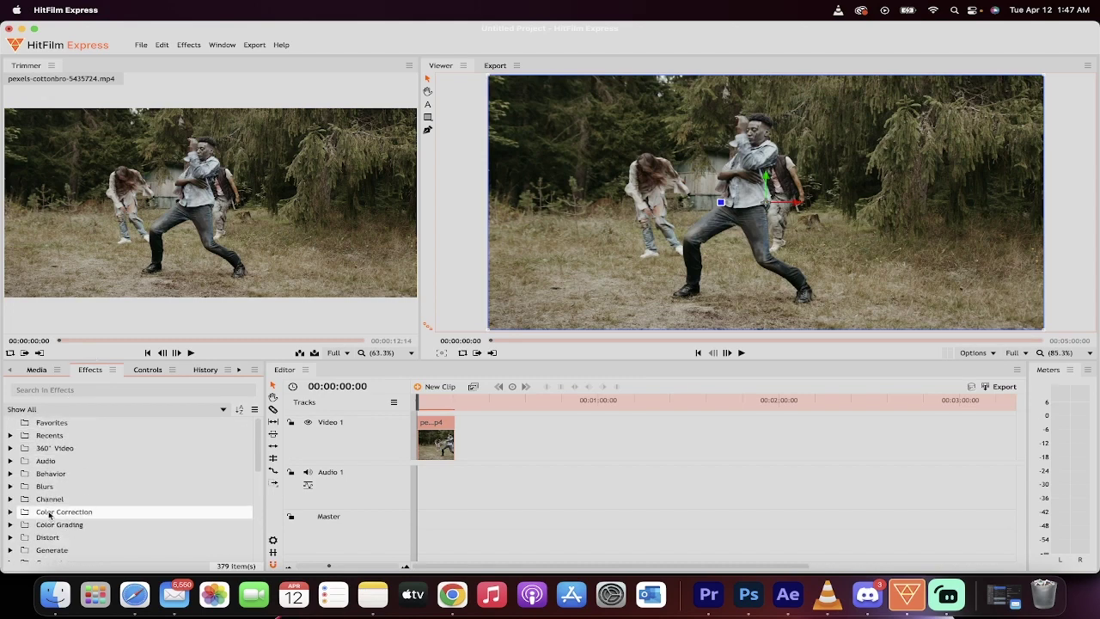
scroll(49, 515, "down", 15)
double_click(33, 517)
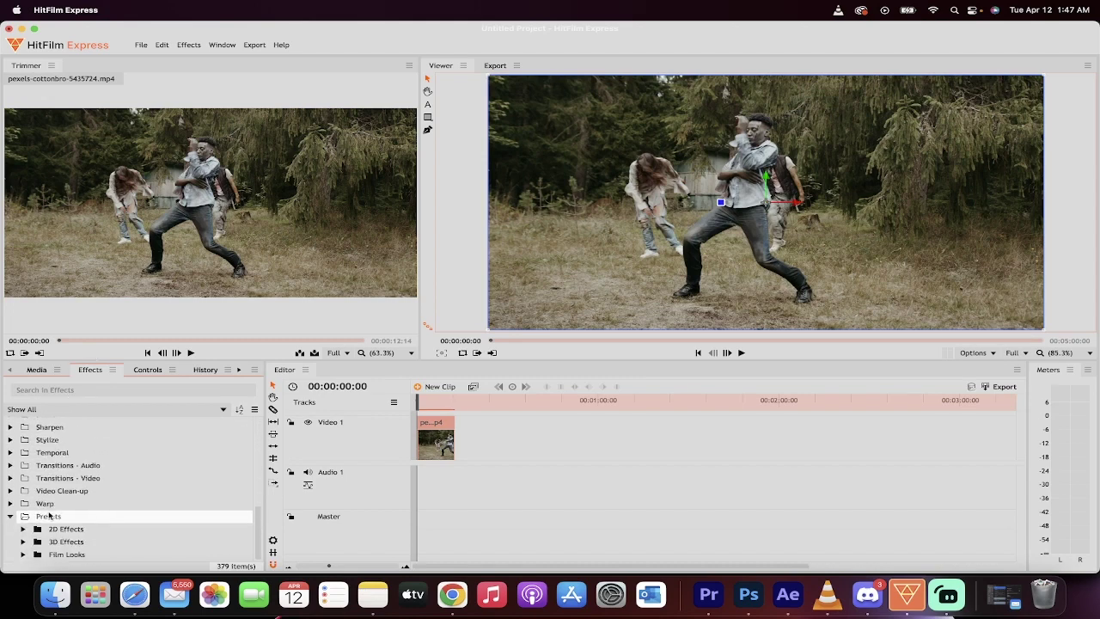
left_click(11, 516)
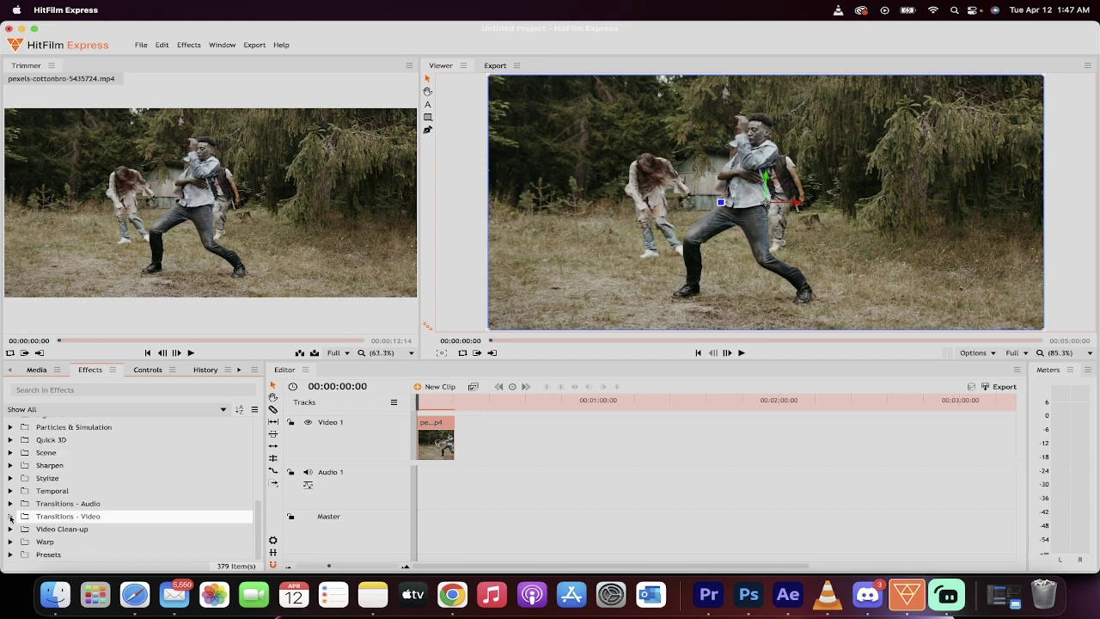
double_click(38, 555)
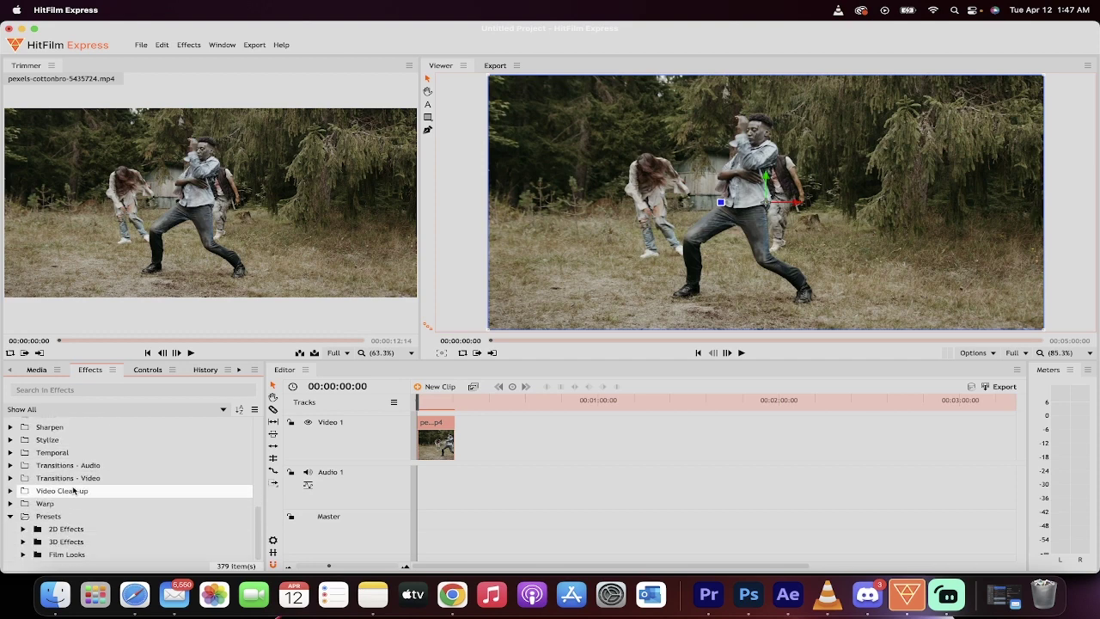
double_click(64, 555)
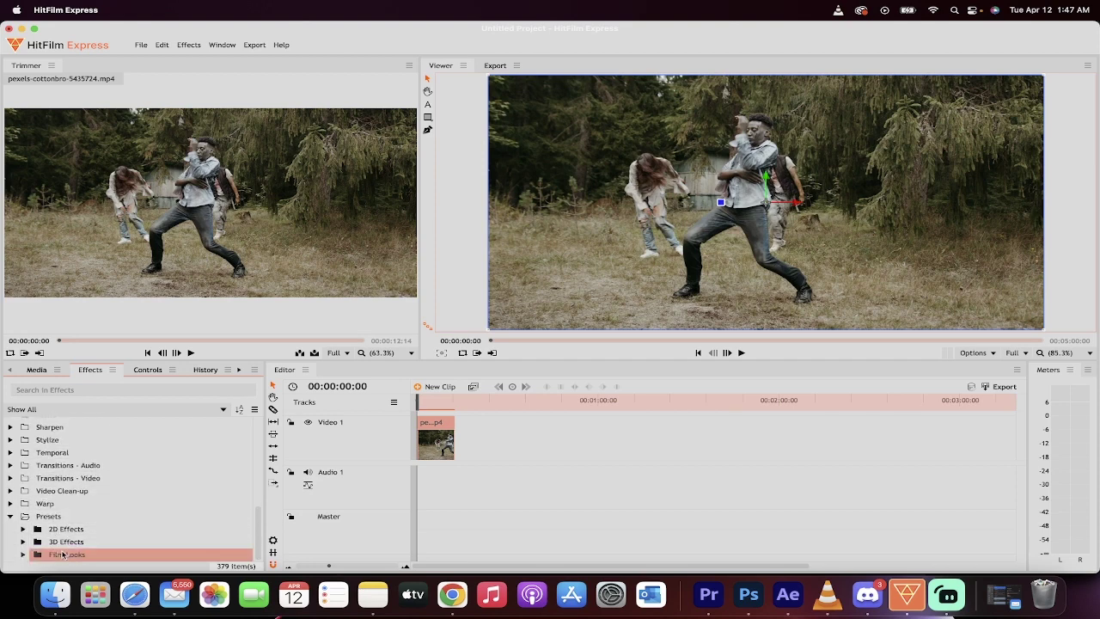
Select the Deepest Blue film look preset.
scroll(81, 530, "down", 3)
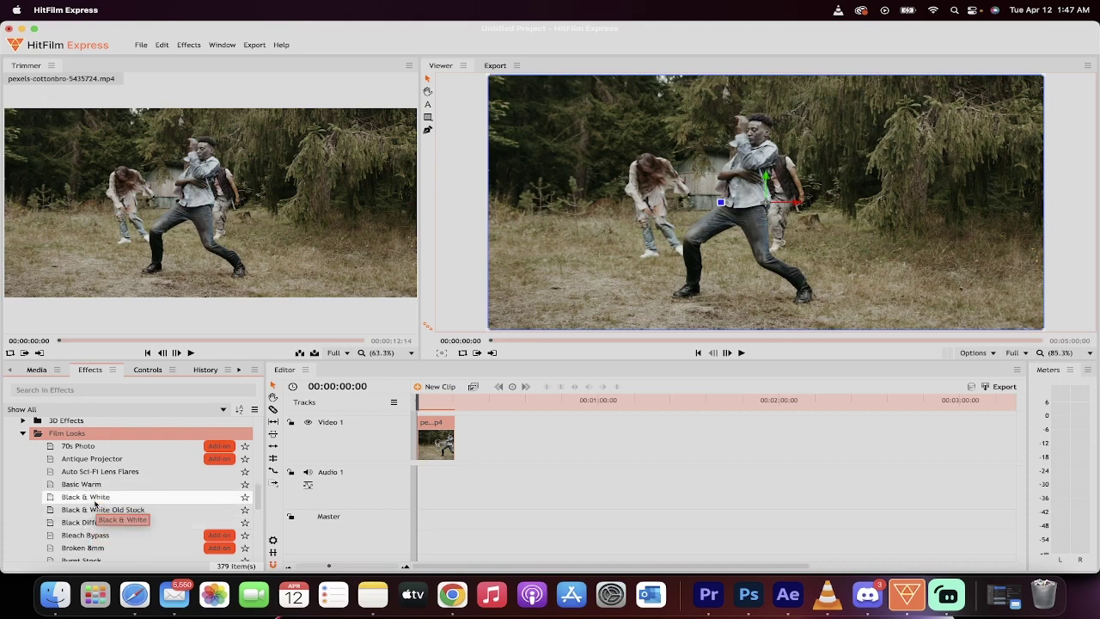
scroll(94, 505, "down", 4)
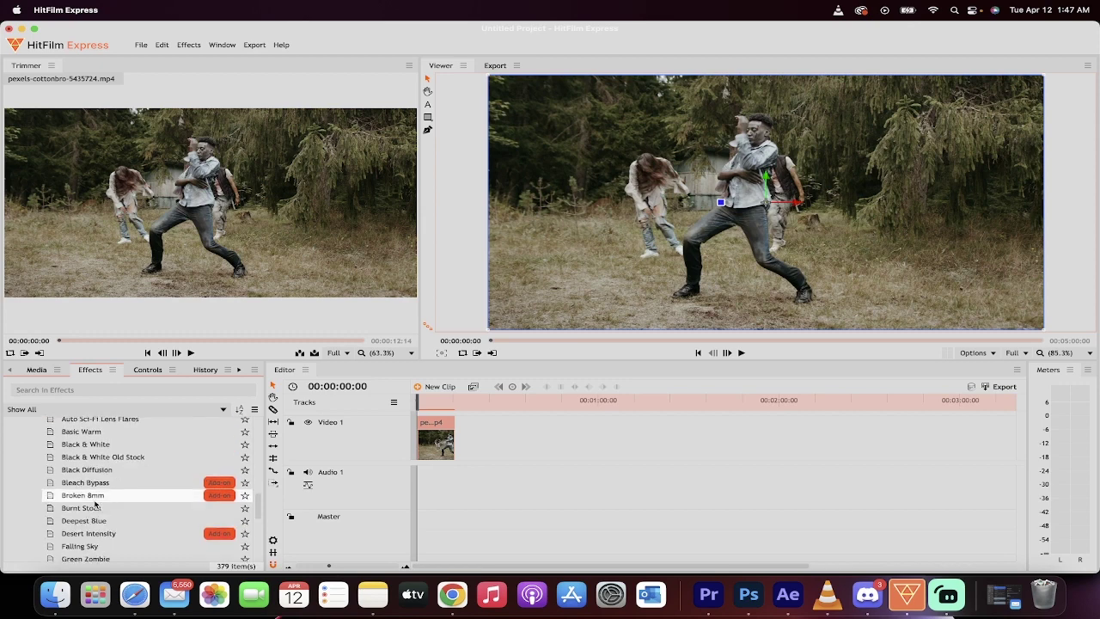
scroll(95, 506, "up", 4)
scroll(104, 514, "down", 3)
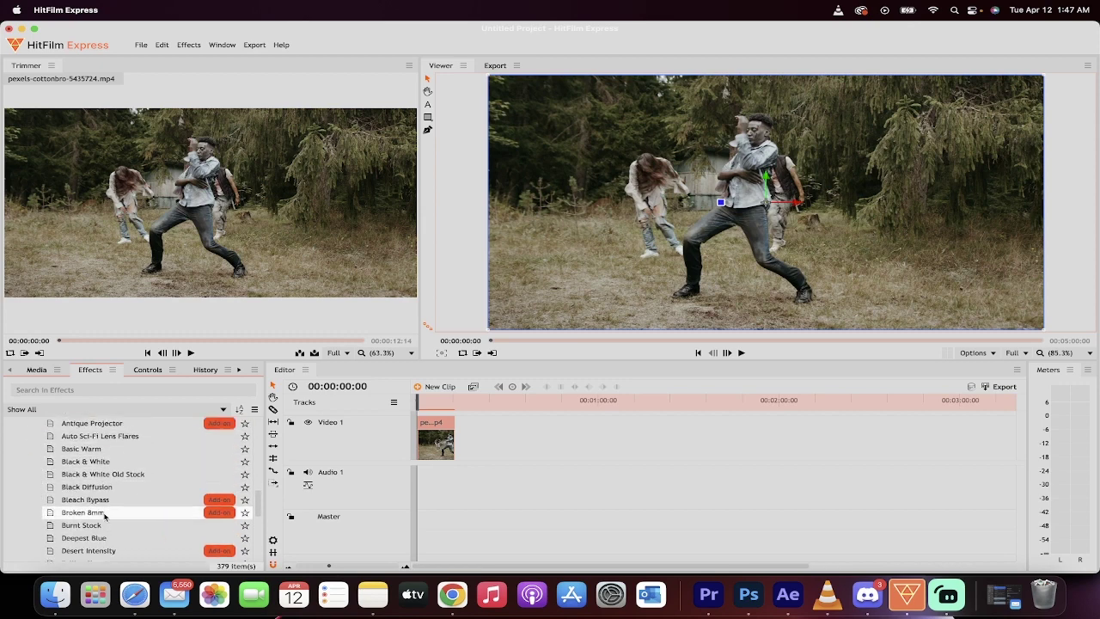
scroll(104, 514, "down", 5)
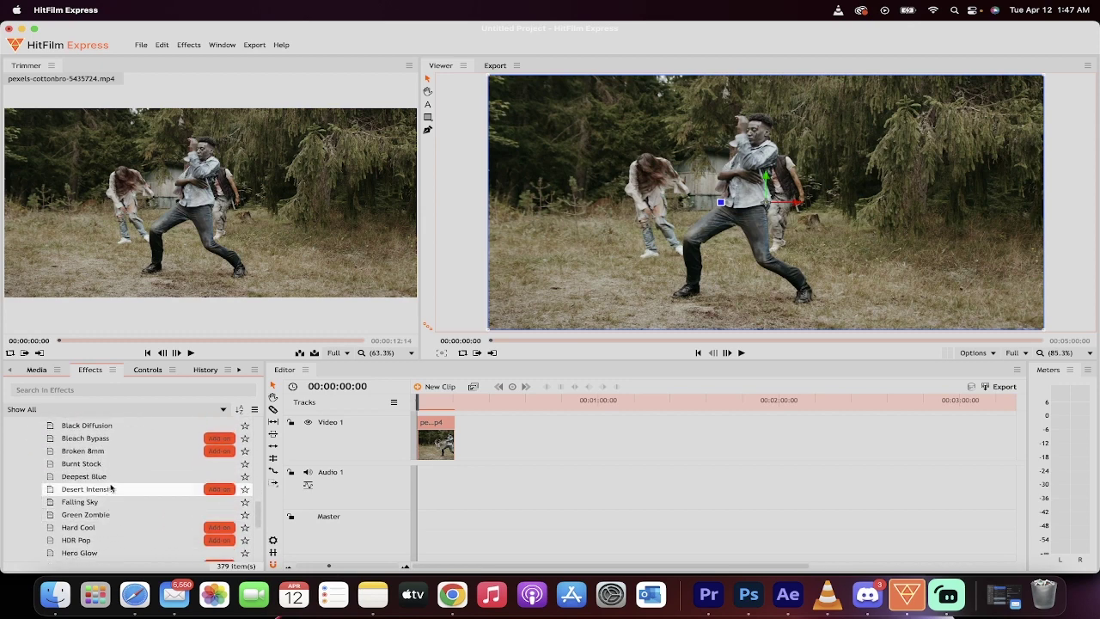
left_click(112, 479)
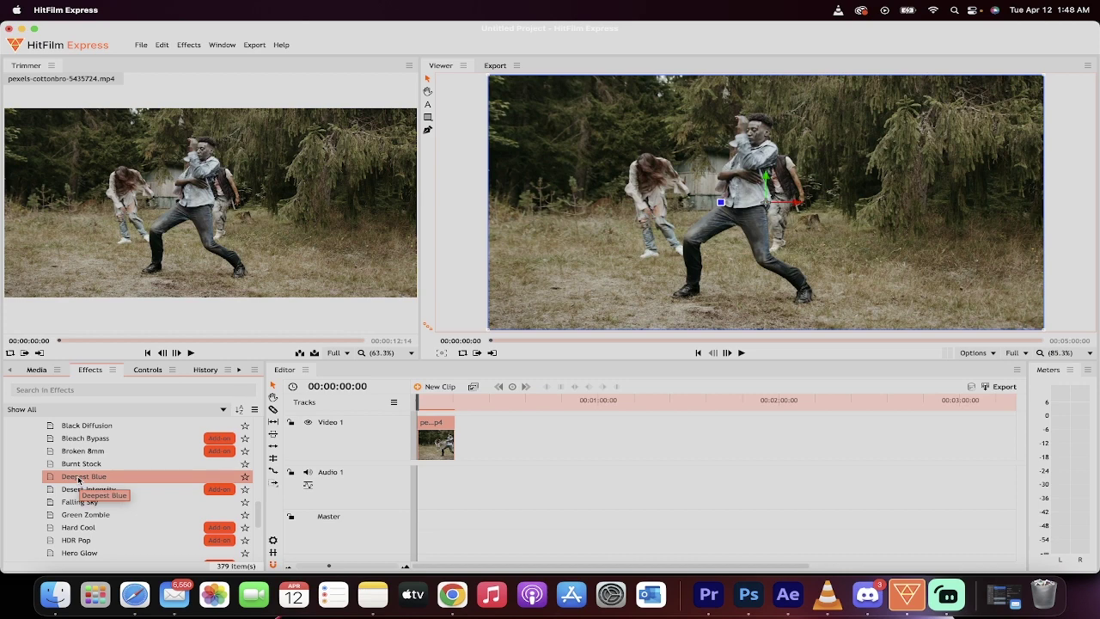
Apply Deepest Blue to the zombie clip and inspect its Color Balance, Color Gradient and Diffuse controls.
left_click_drag(77, 480, 421, 450)
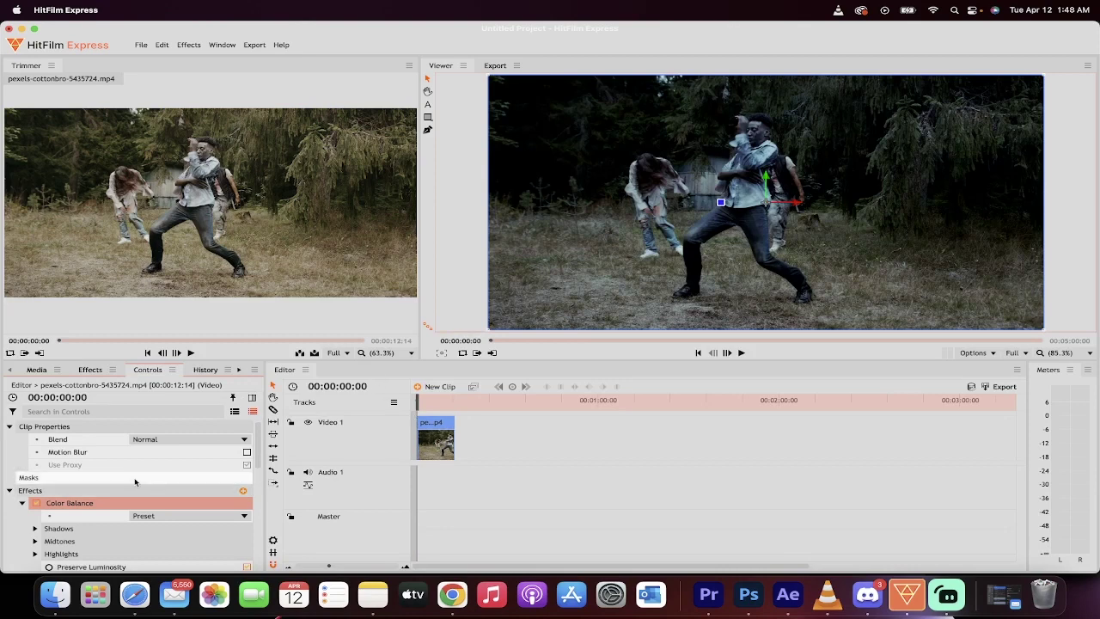
left_click_drag(420, 403, 417, 402)
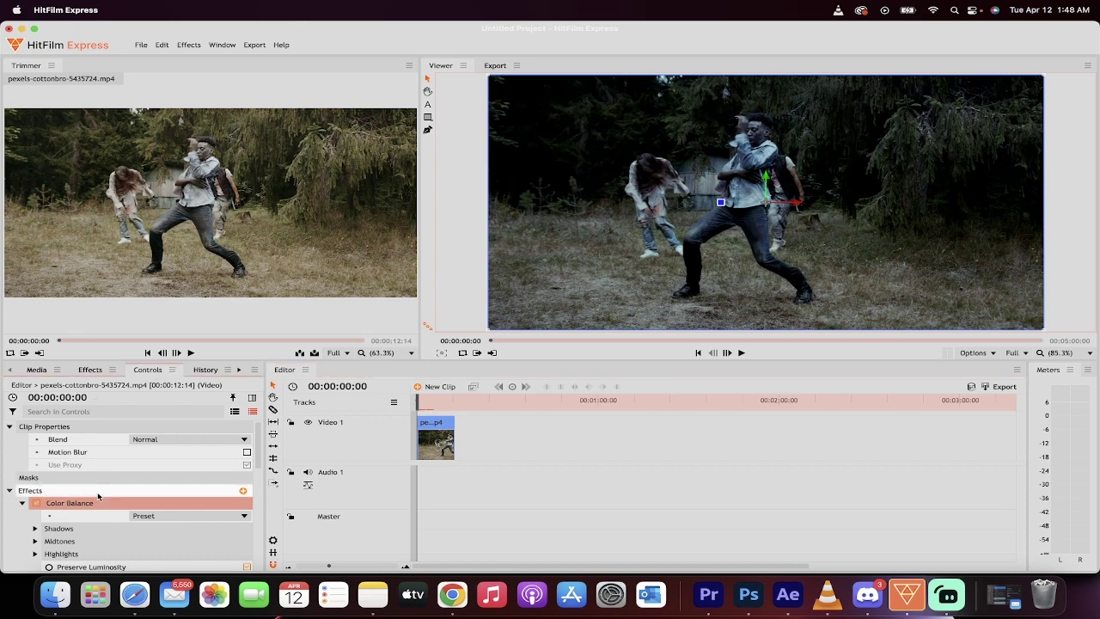
scroll(98, 496, "down", 2)
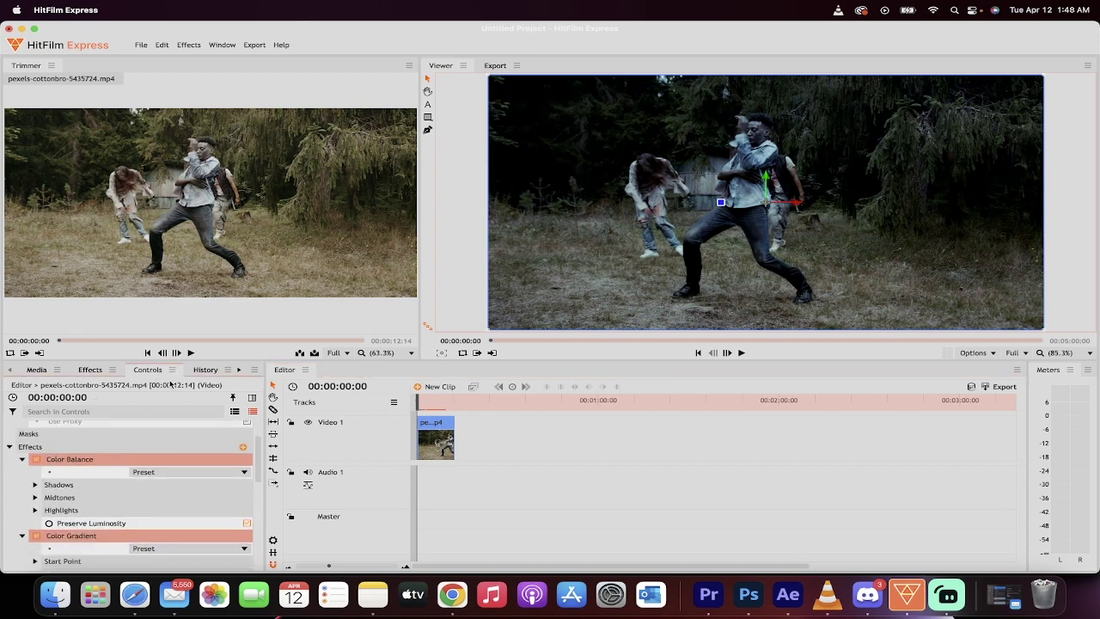
left_click(90, 369)
left_click(148, 370)
scroll(90, 438, "down", 1)
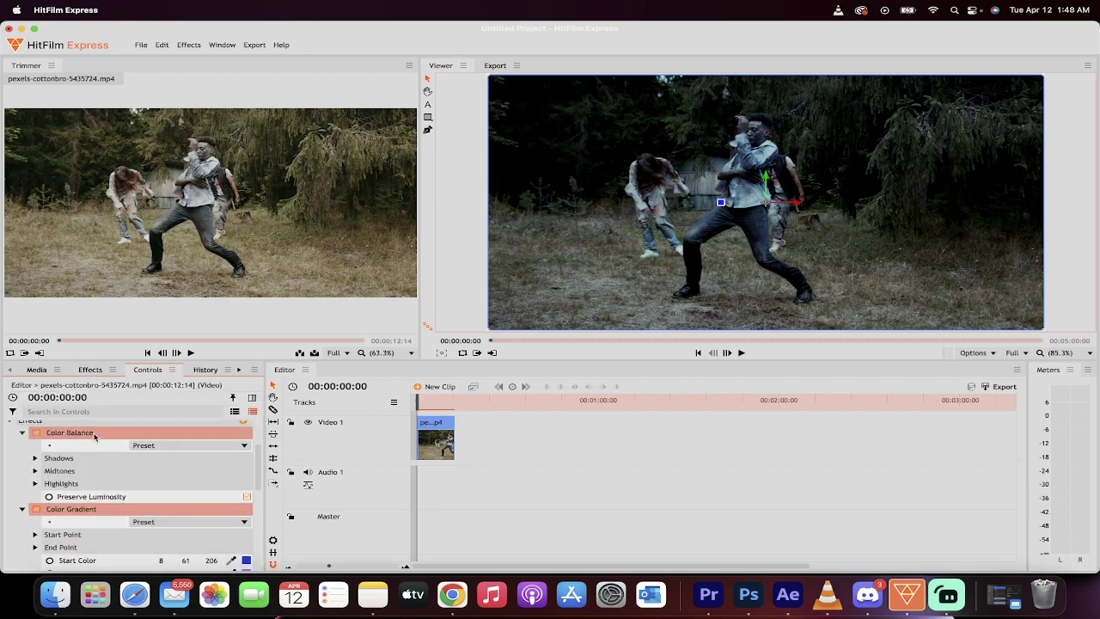
scroll(98, 460, "down", 2)
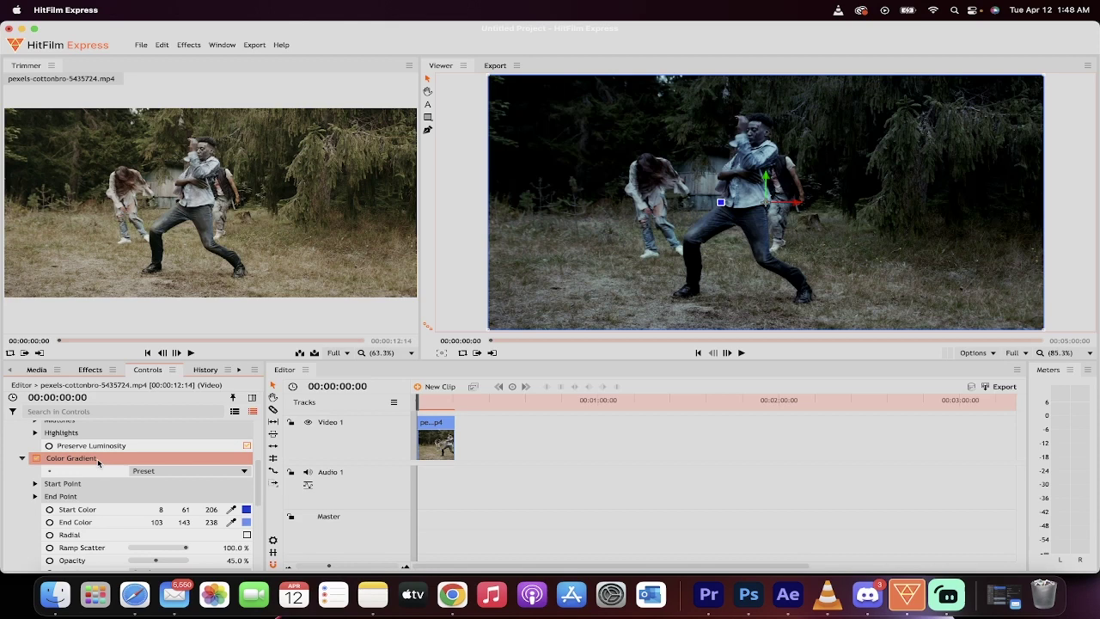
scroll(100, 462, "down", 1)
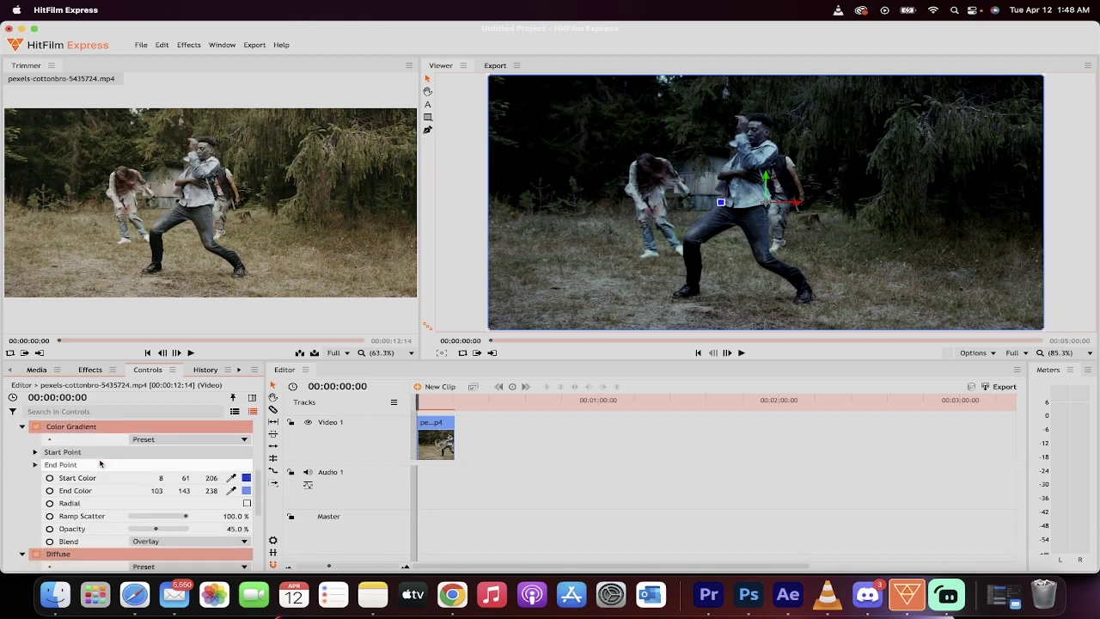
left_click(35, 453)
left_click(35, 452)
Set Color Gradient opacity to 62%, then Brightness & Contrast to Brightness 36 and Contrast 98.
scroll(79, 462, "down", 1)
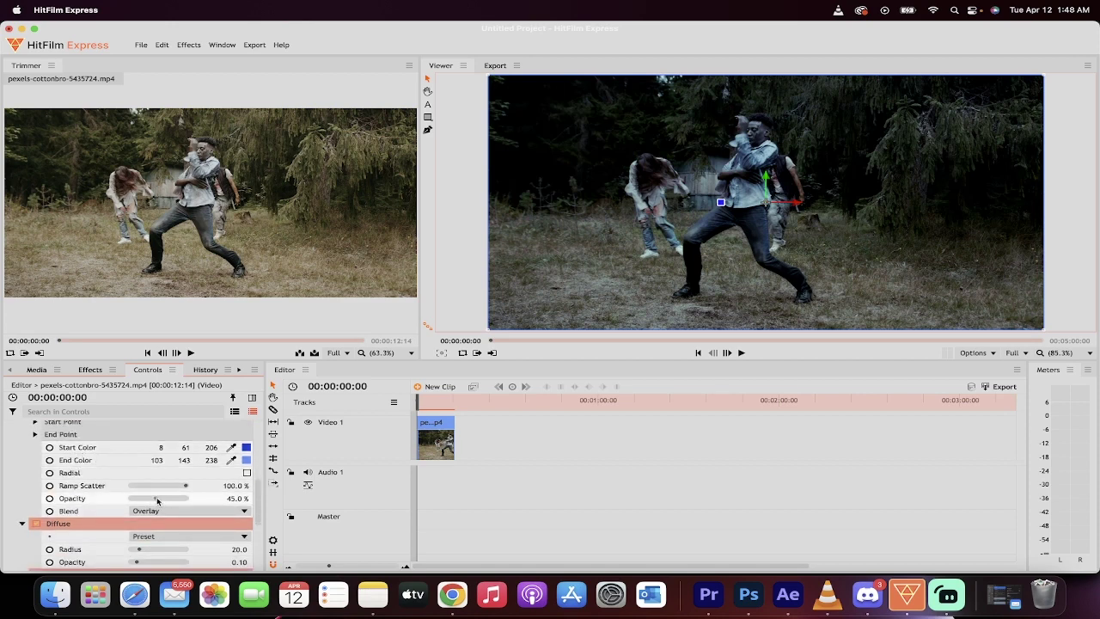
left_click_drag(157, 501, 167, 503)
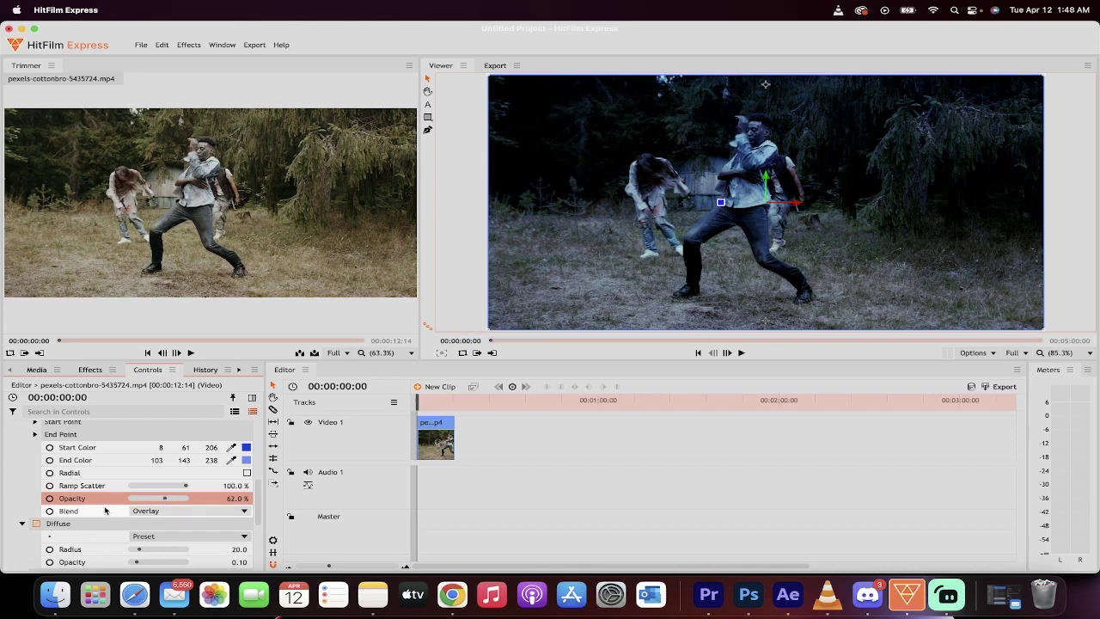
scroll(99, 511, "down", 5)
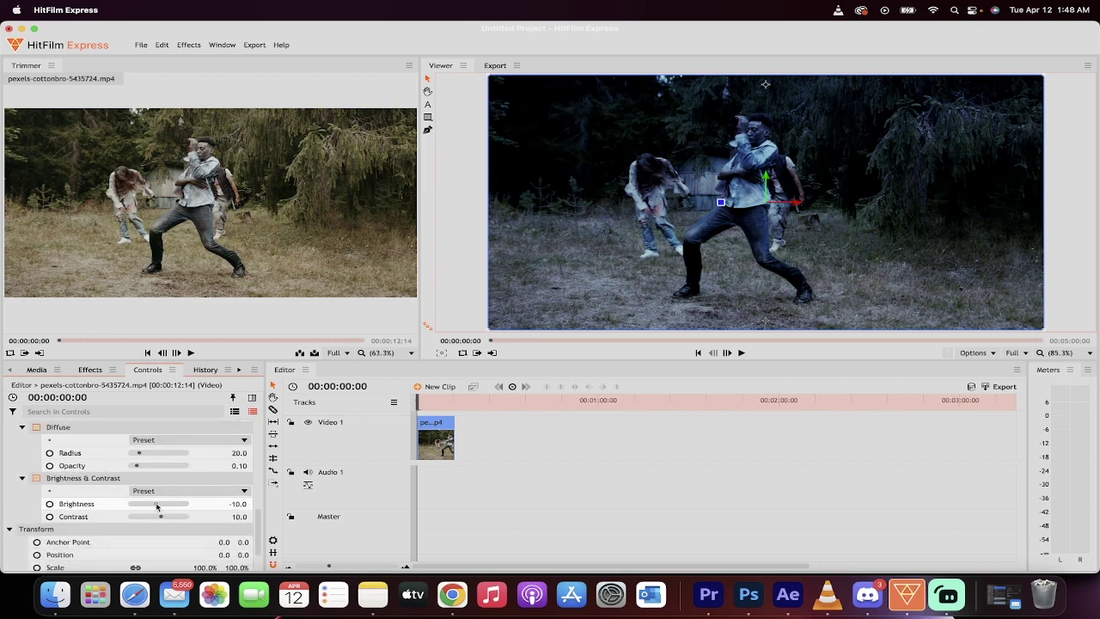
left_click(114, 480)
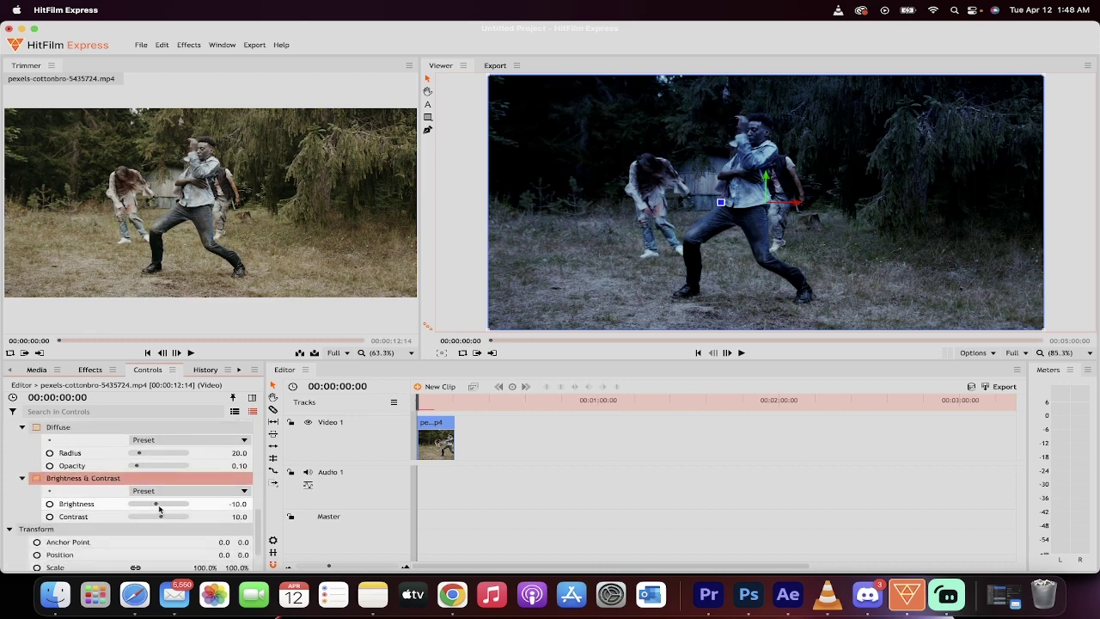
left_click_drag(157, 508, 168, 507)
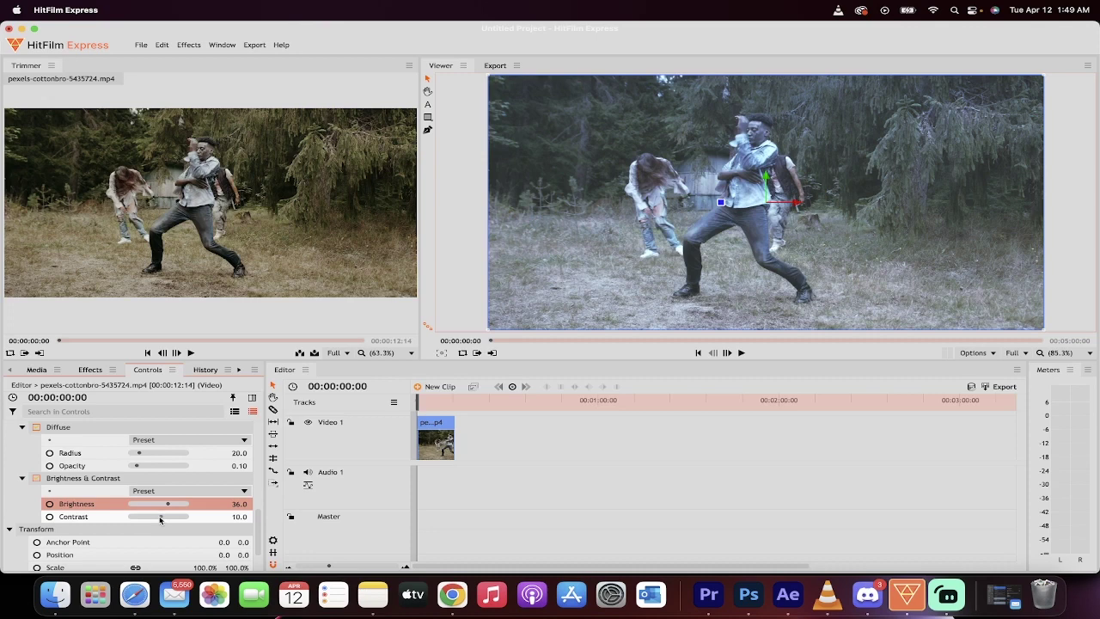
left_click_drag(159, 519, 187, 517)
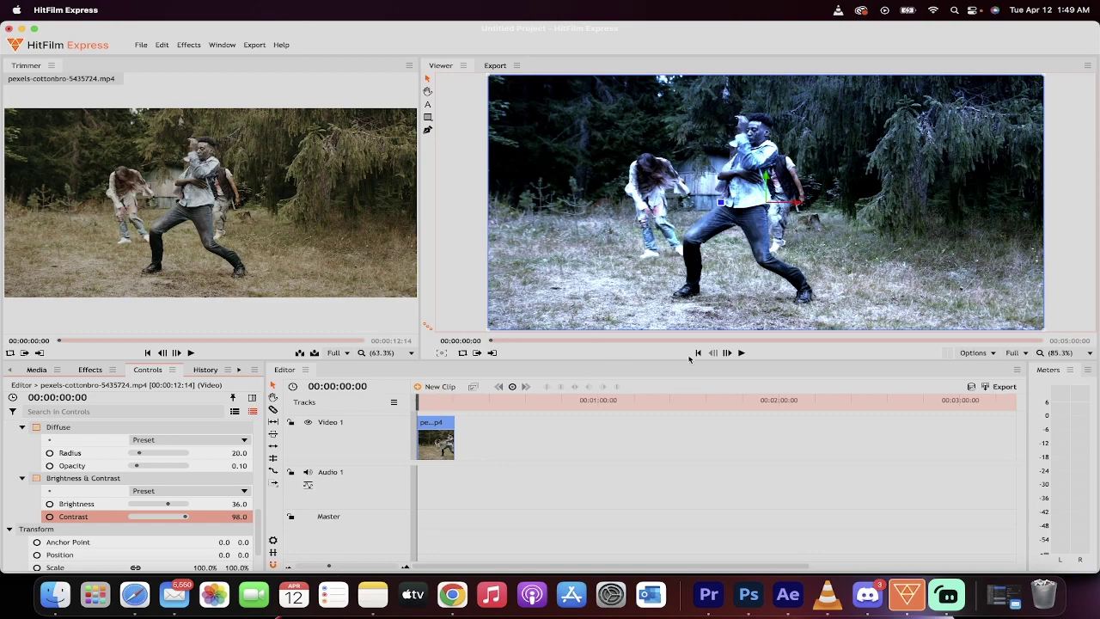
left_click(743, 353)
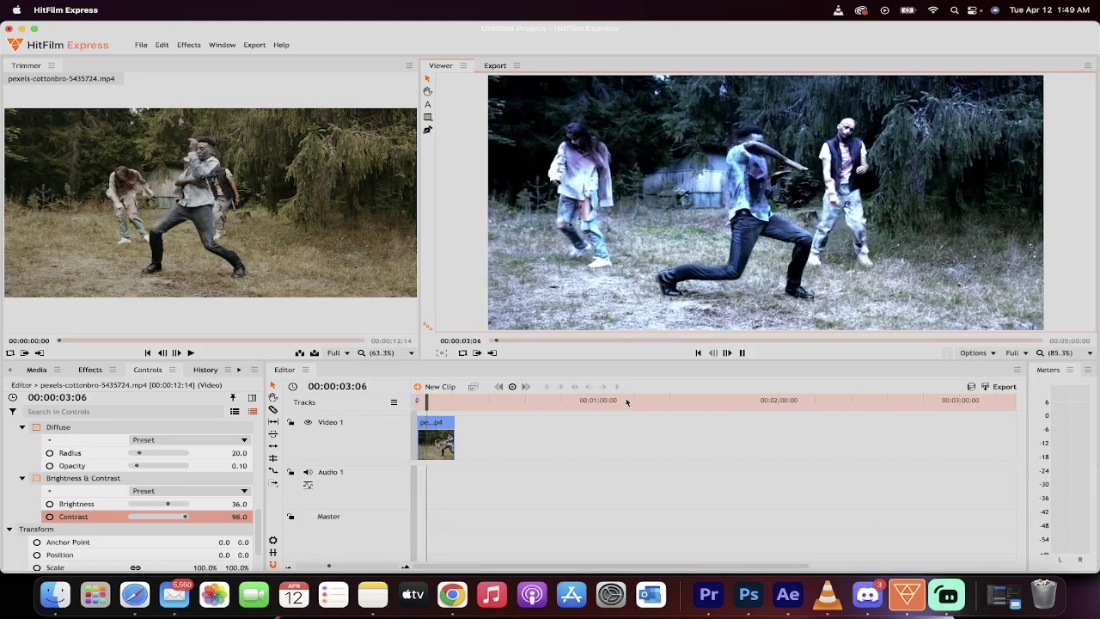
key("space")
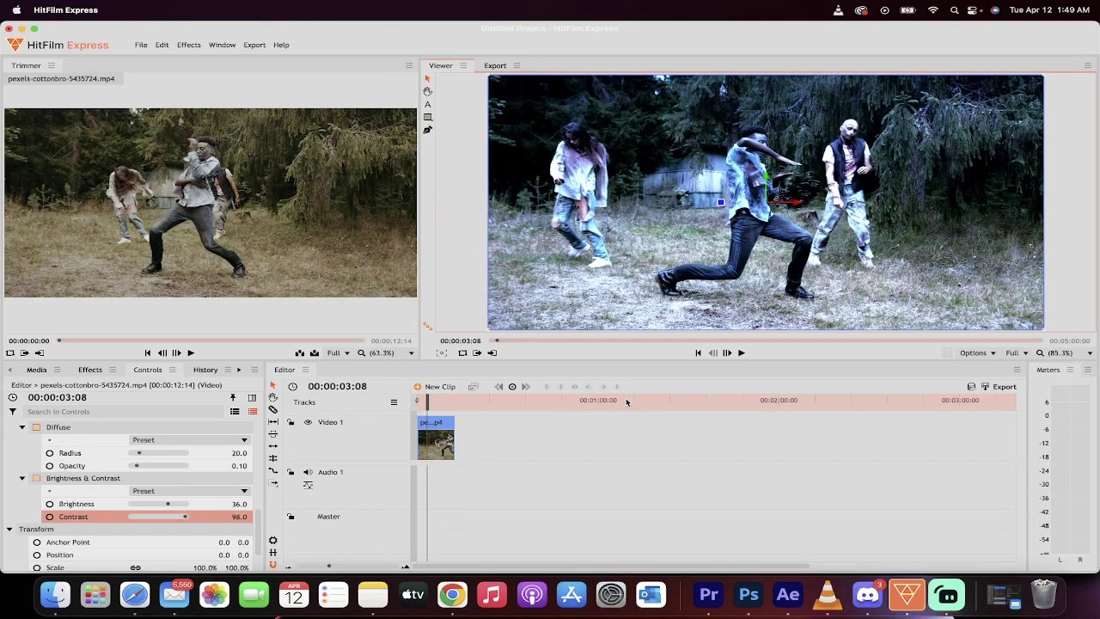